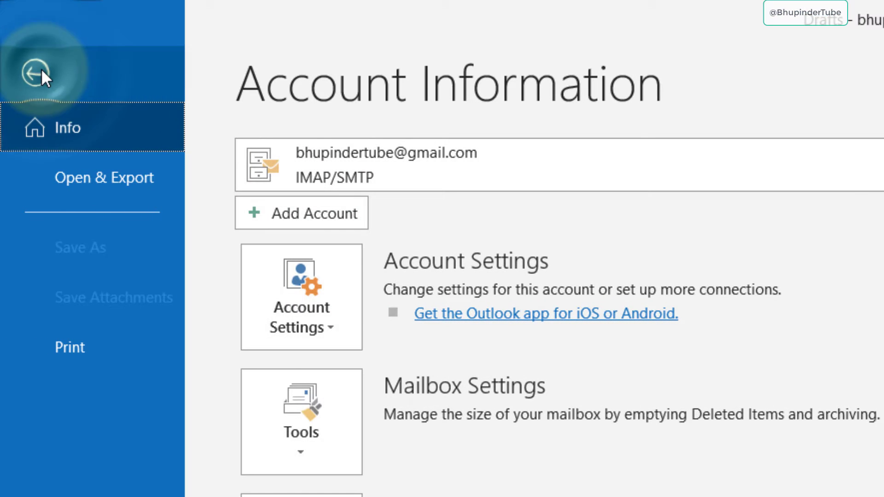
Show the profile's four Outlook data files via Manage Profiles in Account Settings.
left_click(235, 186)
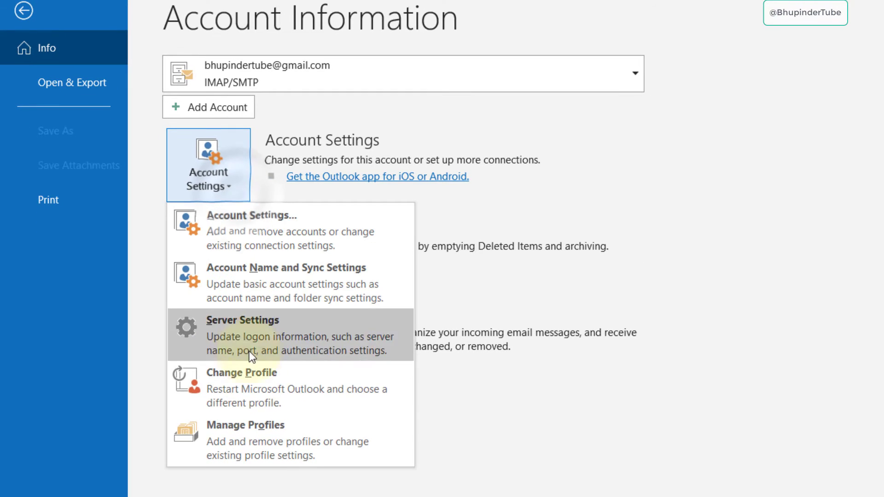
left_click(302, 444)
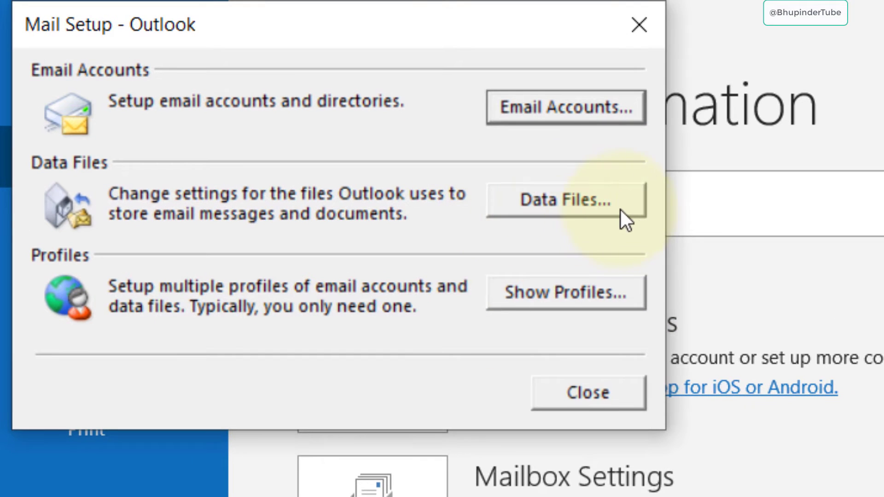
left_click(609, 202)
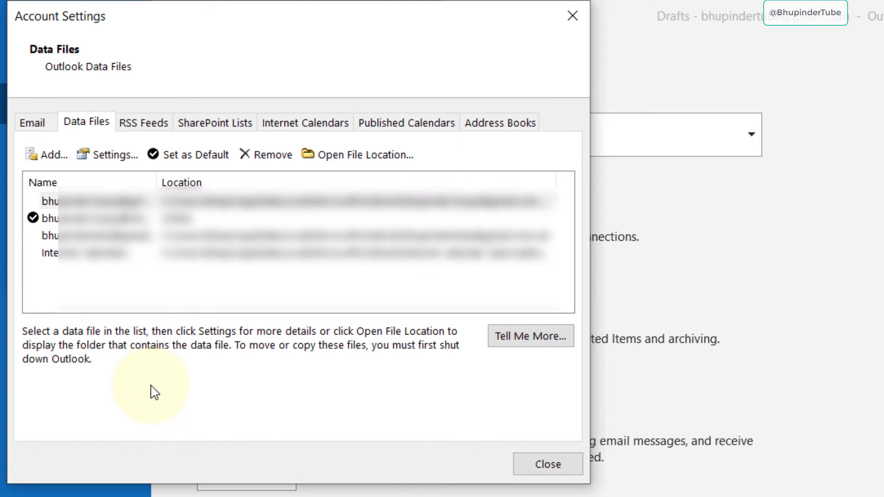
Open the default data file's Microsoft Exchange settings on the Advanced page.
double_click(90, 219)
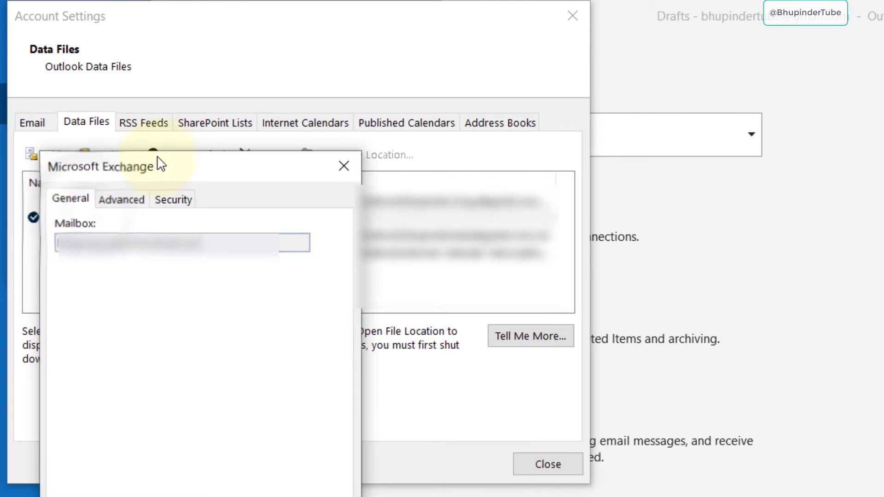
left_click(127, 201)
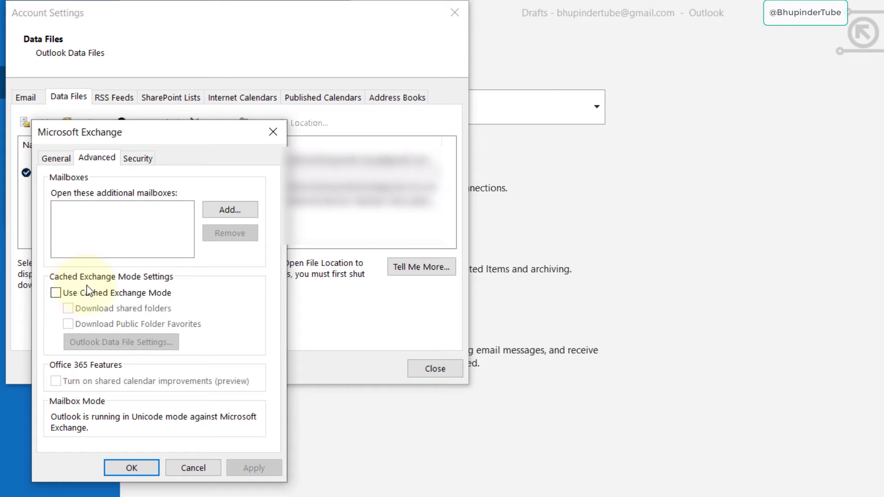
Enable Use Cached Exchange Mode and Download shared folders, then apply.
left_click(56, 293)
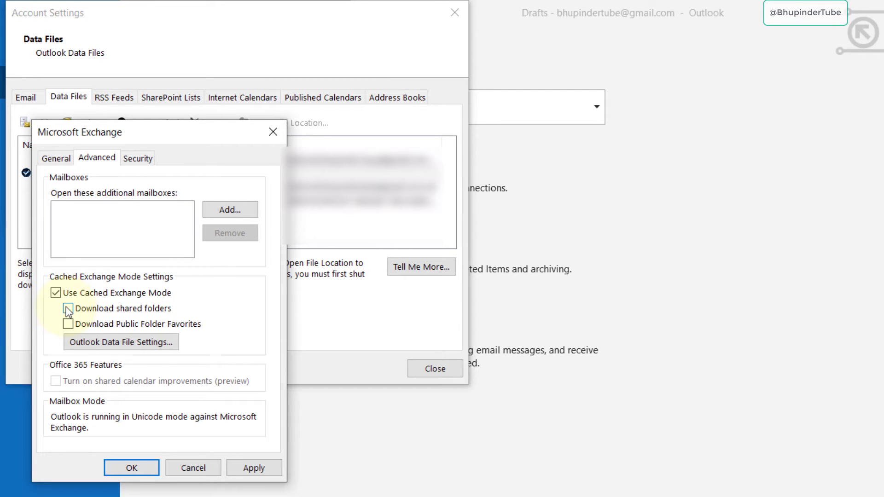
left_click(67, 308)
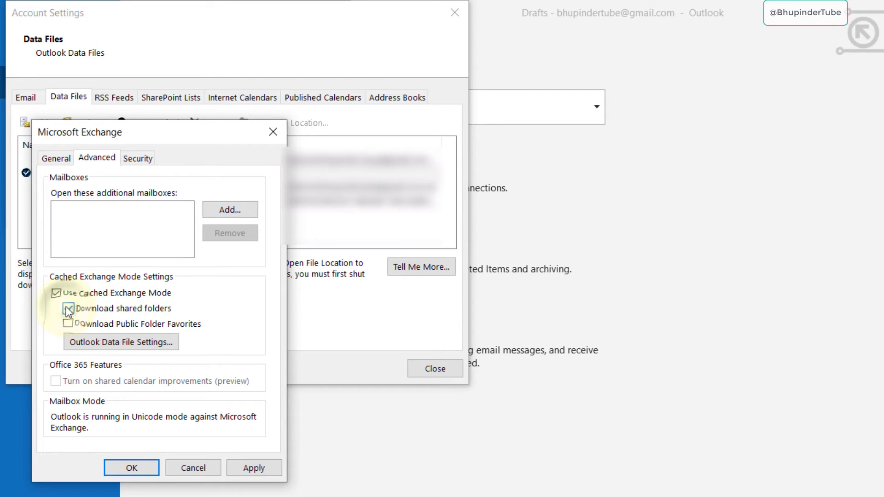
left_click(263, 471)
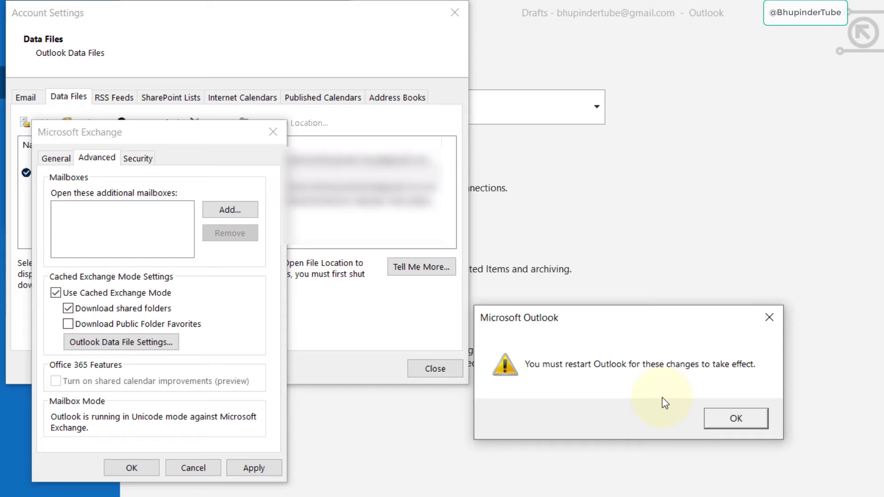
Acknowledge the restart notice and close the Exchange and Account Settings windows.
left_click(749, 415)
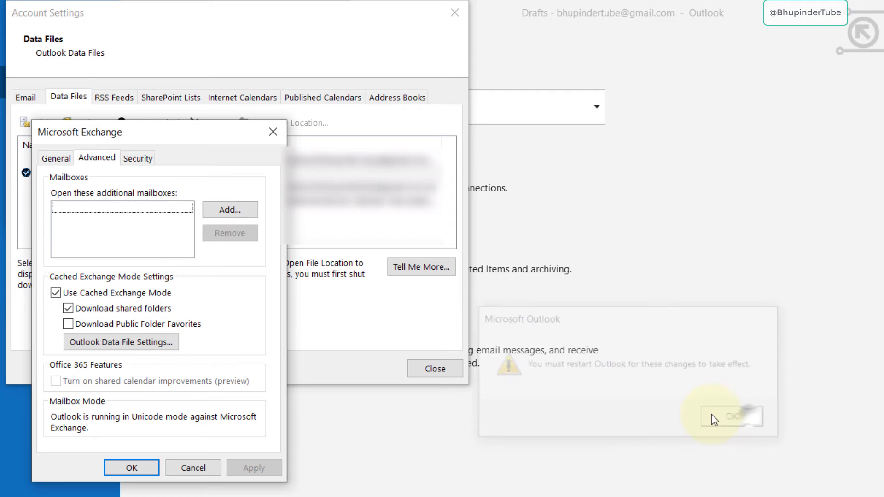
left_click(136, 470)
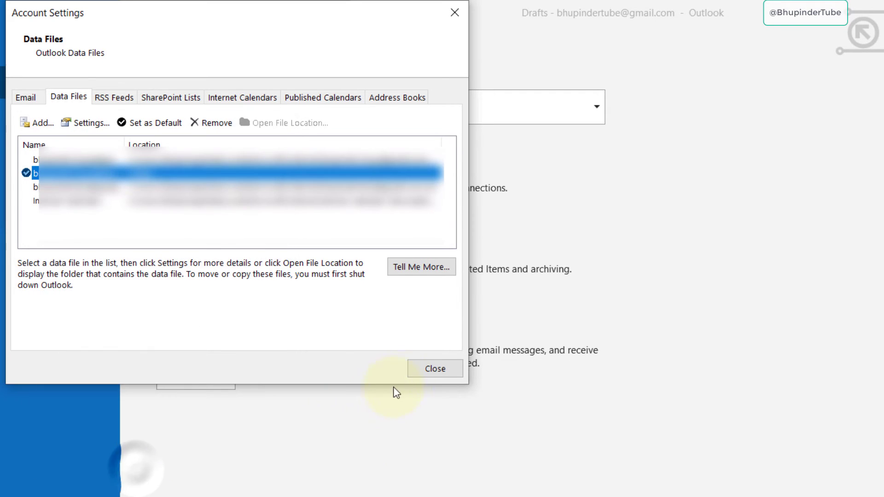
left_click(436, 368)
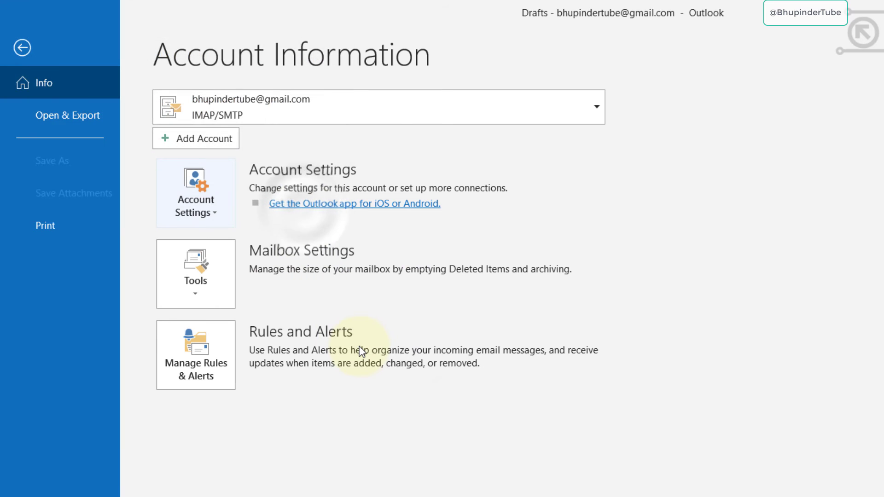